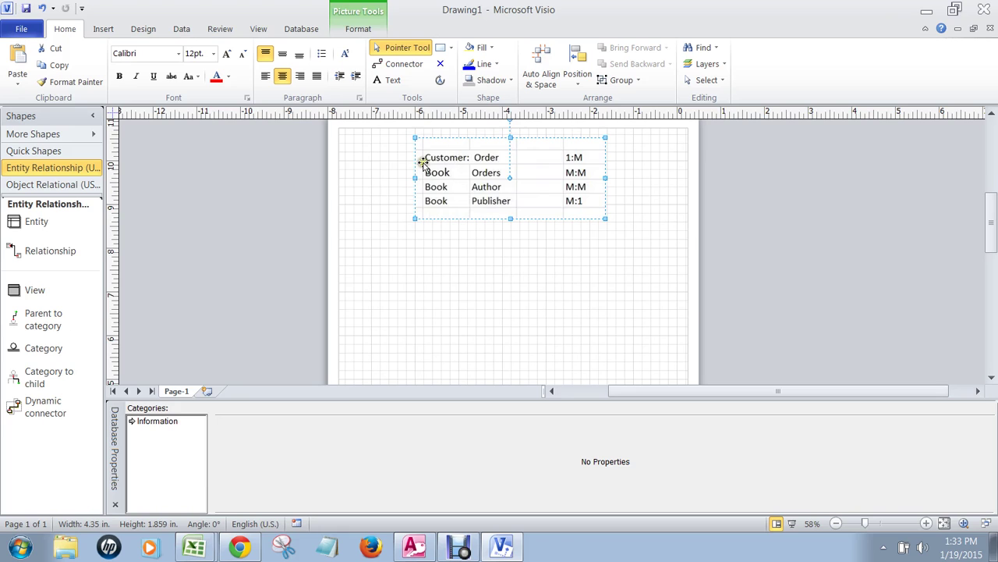
Step: Place an entity on the page below the relationship list and name it Books
left_click_drag(29, 222, 504, 310)
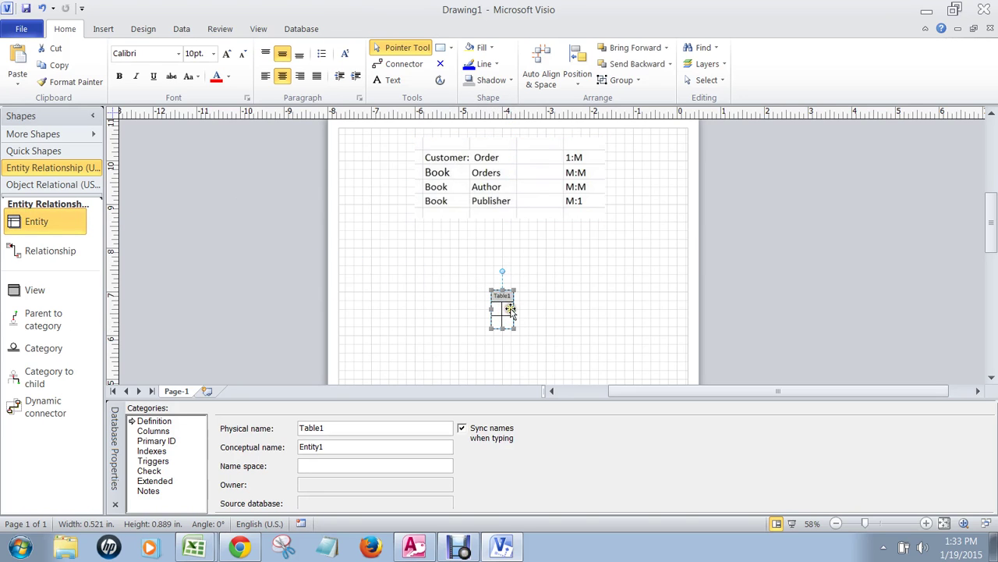
left_click(347, 429)
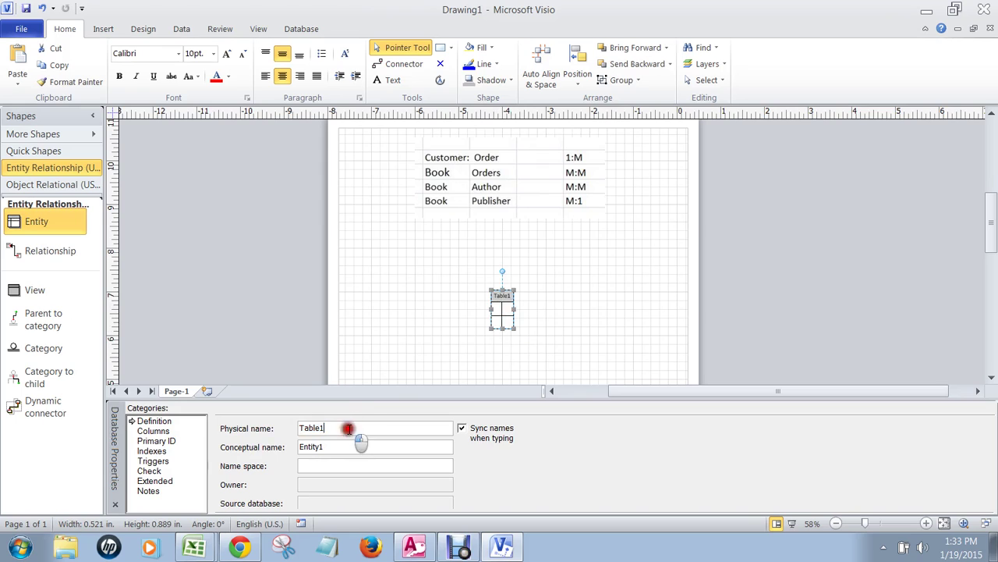
left_click_drag(348, 428, 290, 427)
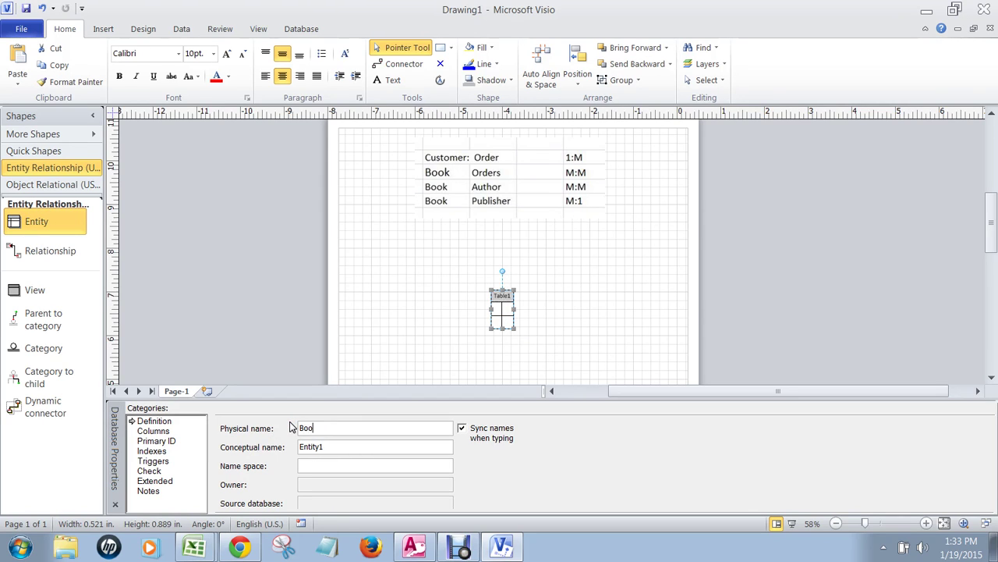
key("Return")
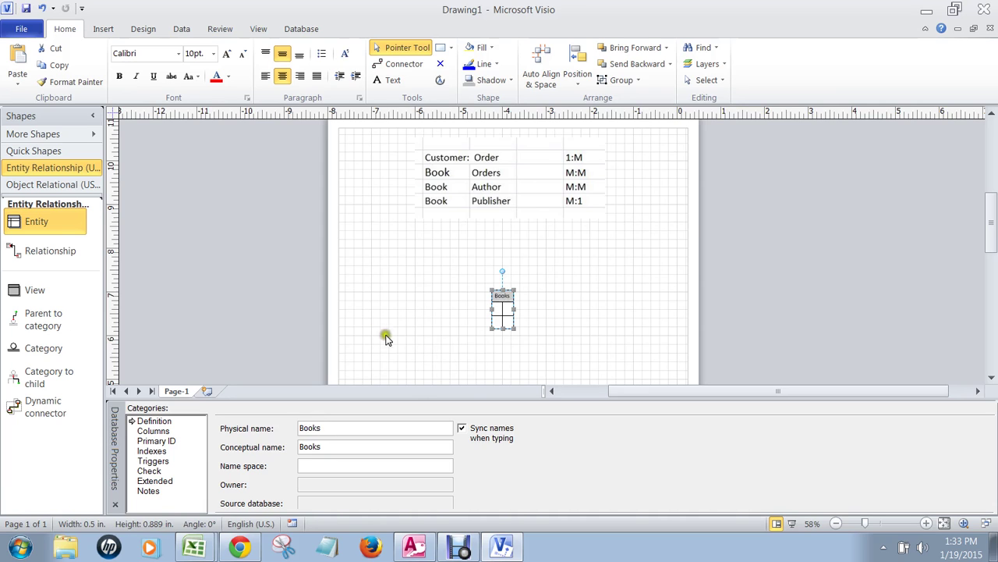
left_click(585, 319)
Step: Add a BookID column to the Books entity and make it the primary key
left_click(503, 295)
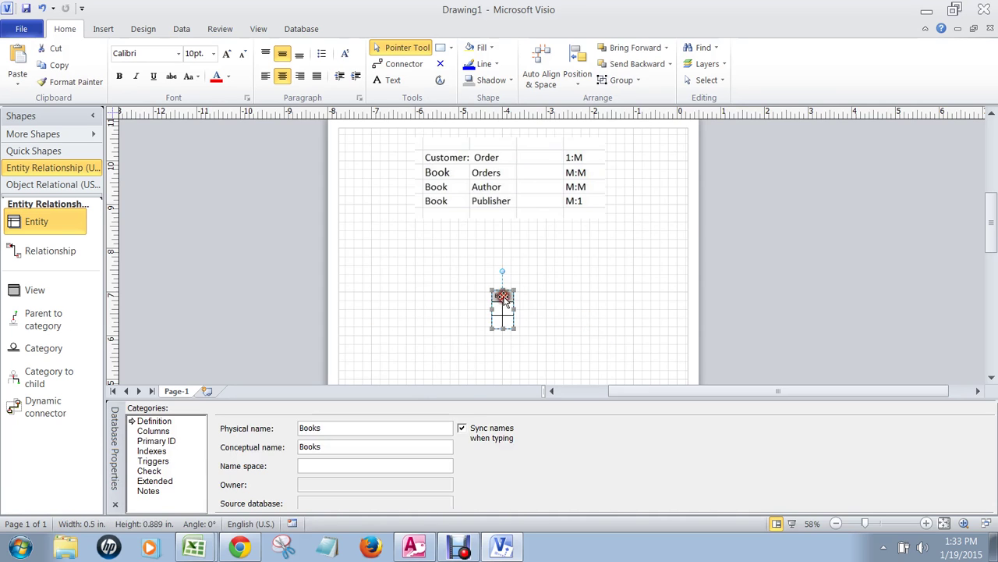
left_click(152, 431)
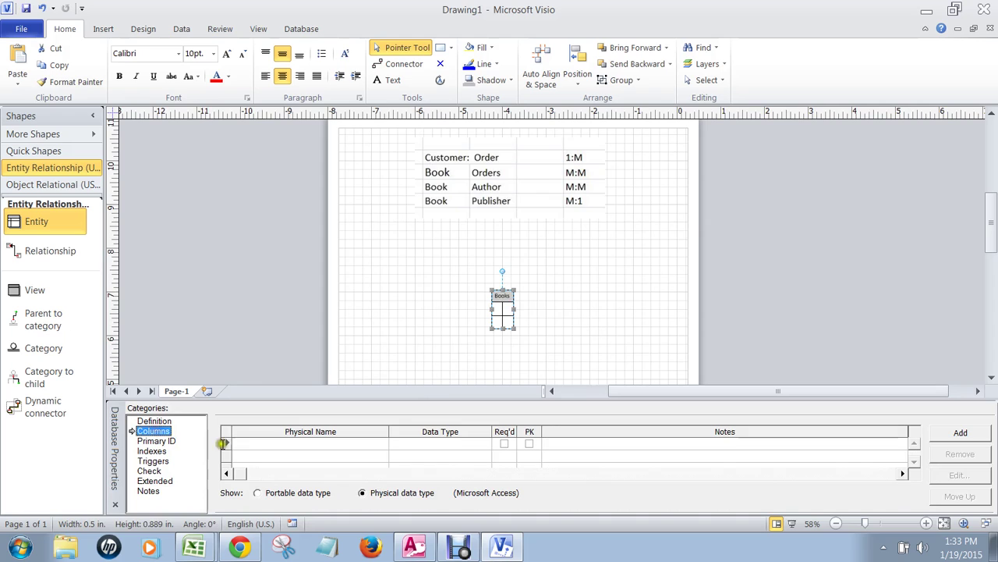
left_click(258, 445)
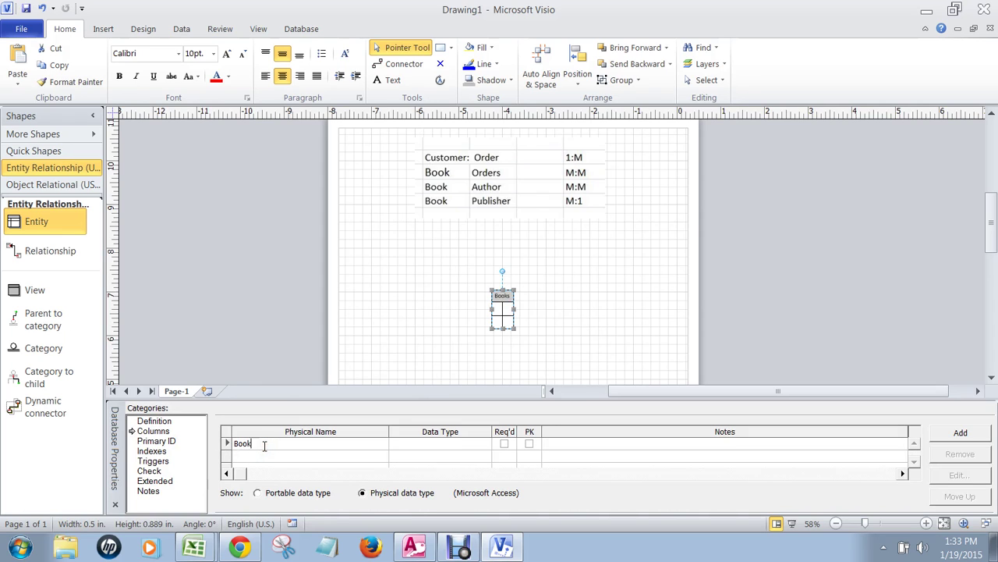
key("Return")
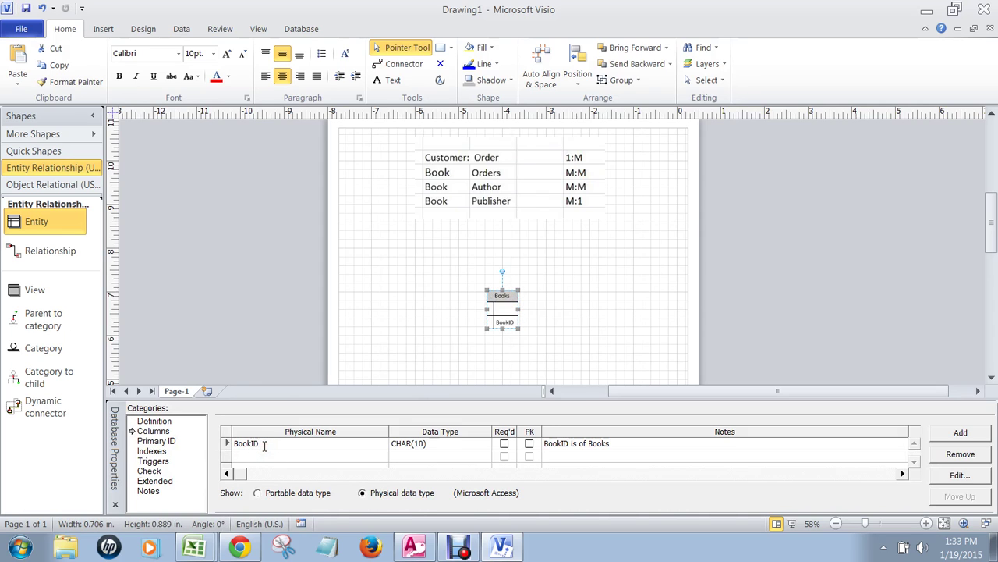
left_click(529, 443)
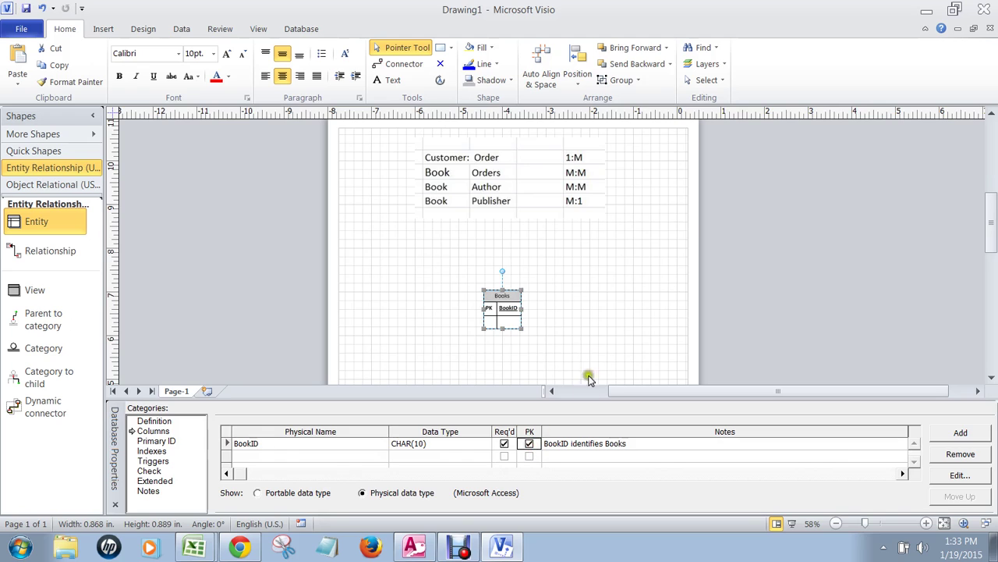
left_click(597, 345)
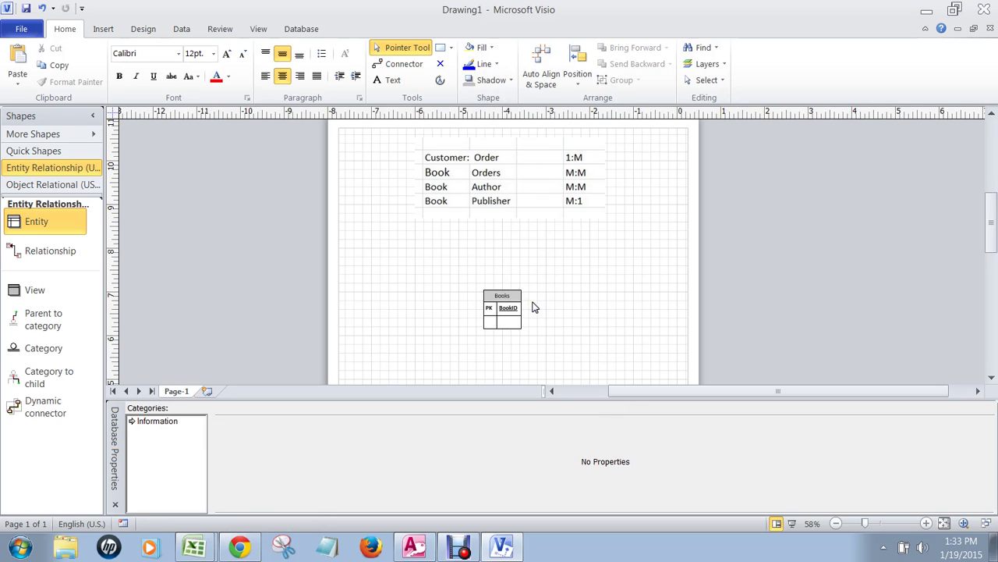
Step: Move the Books entity up and left so it sits just below the start of the relationship list
left_click(507, 315)
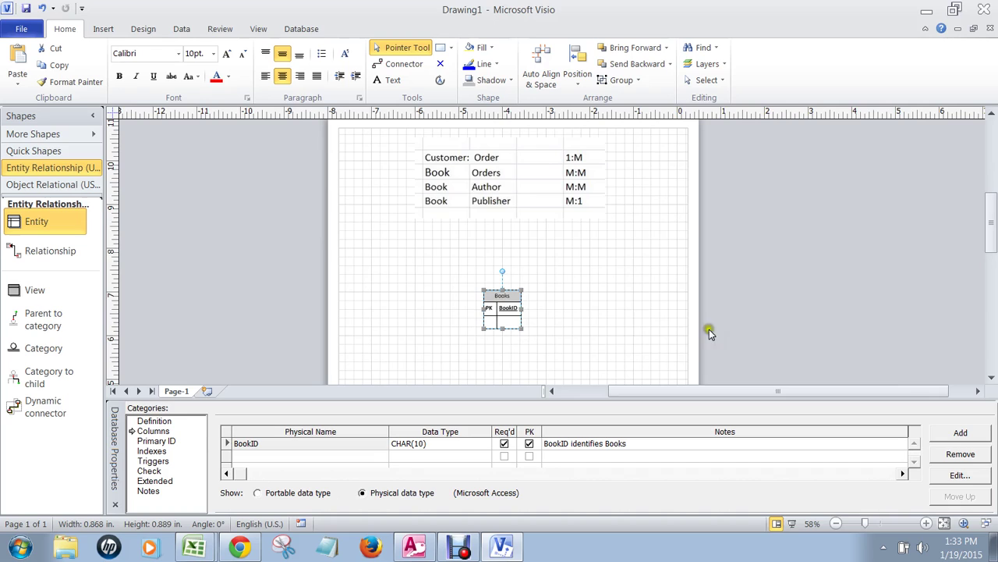
left_click_drag(515, 297, 505, 278)
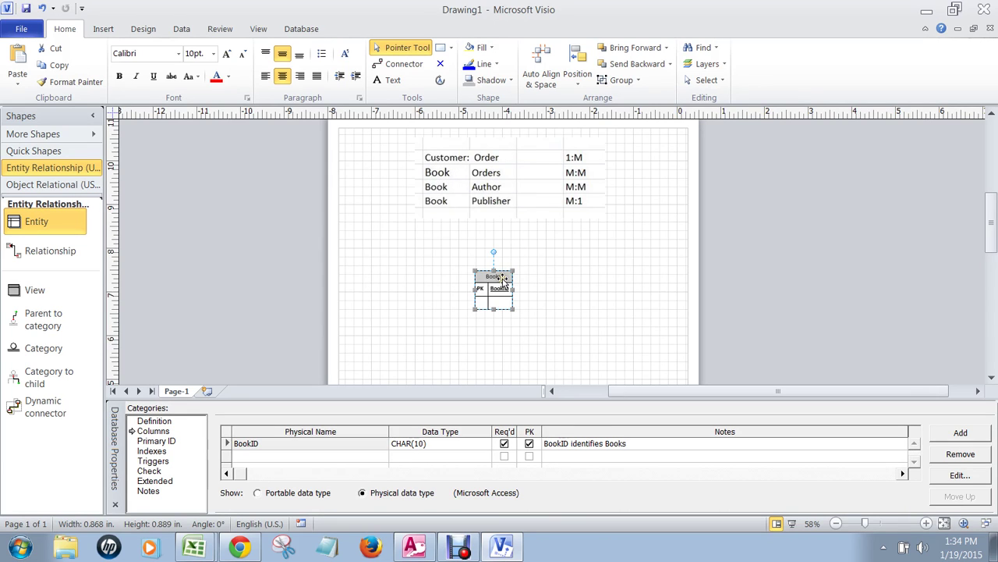
left_click_drag(503, 277, 443, 268)
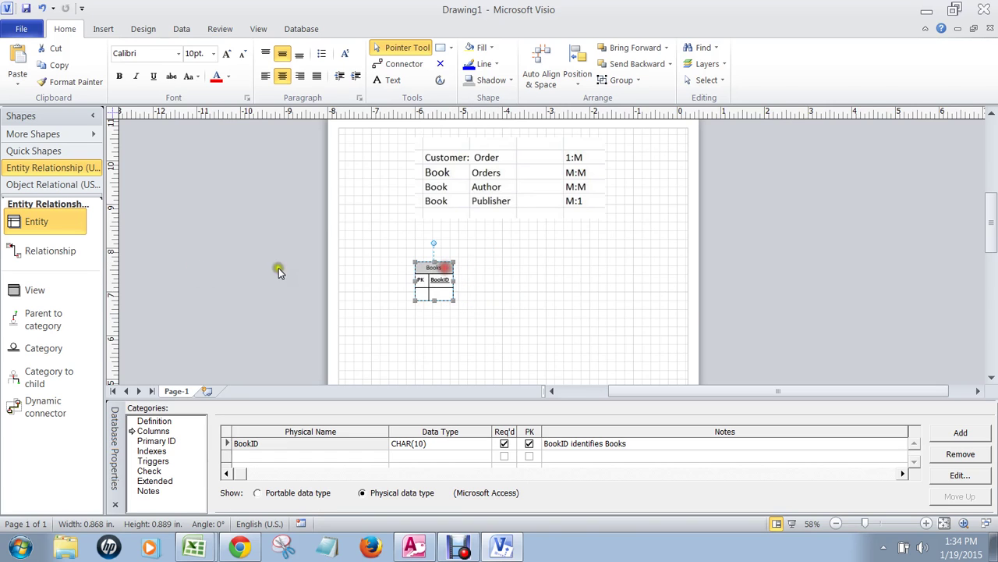
Step: Place two more entities in a row to the right of the Books entity
left_click_drag(21, 227, 593, 279)
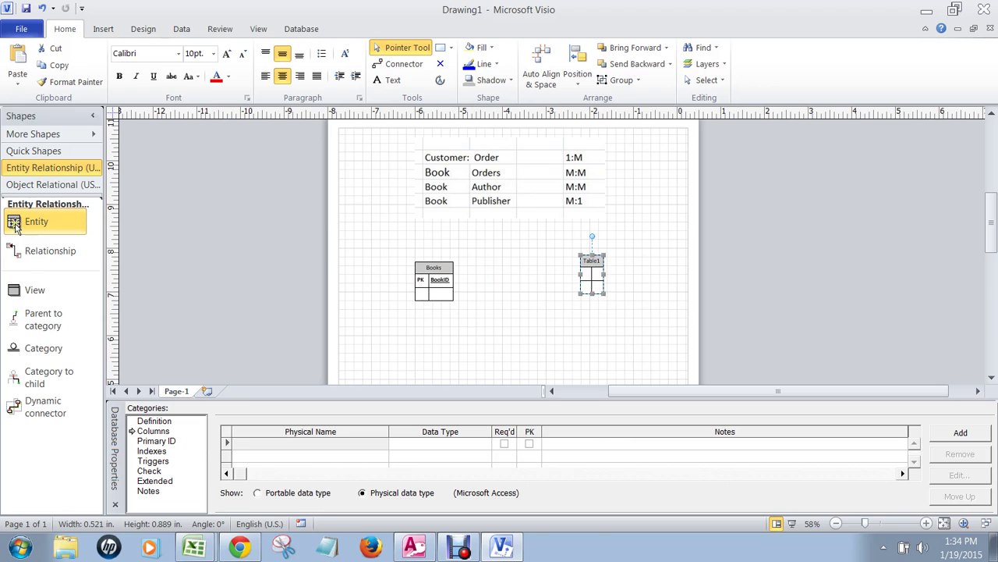
left_click_drag(26, 222, 509, 274)
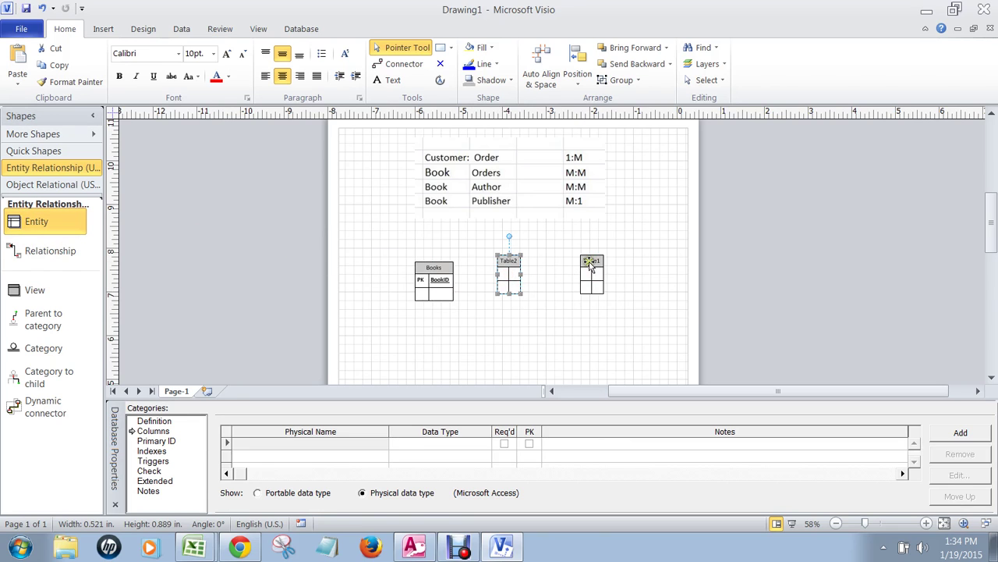
left_click(592, 272)
left_click_drag(592, 272, 590, 273)
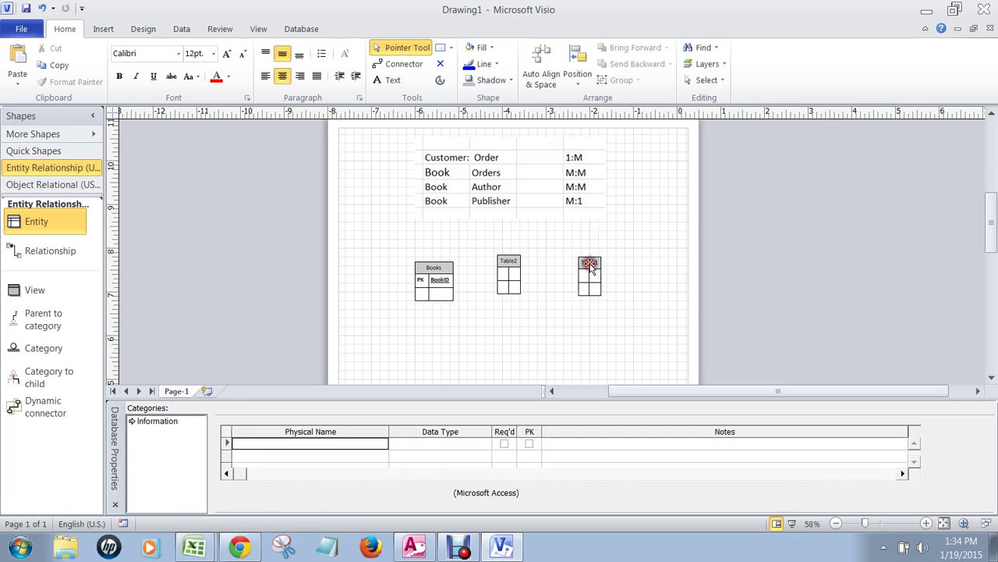
Step: Name the rightmost entity Order
left_click(173, 421)
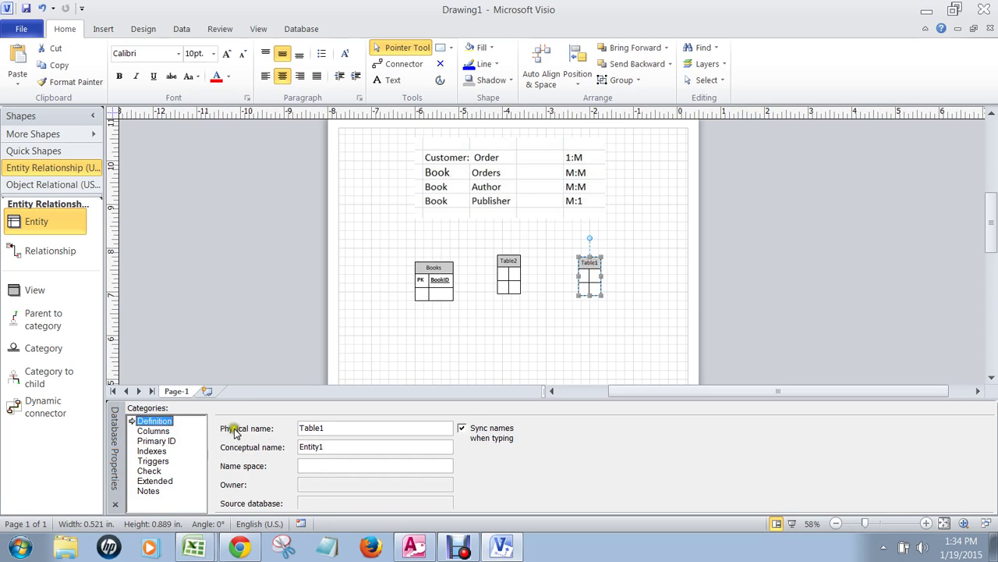
left_click(329, 430)
left_click_drag(329, 430, 262, 433)
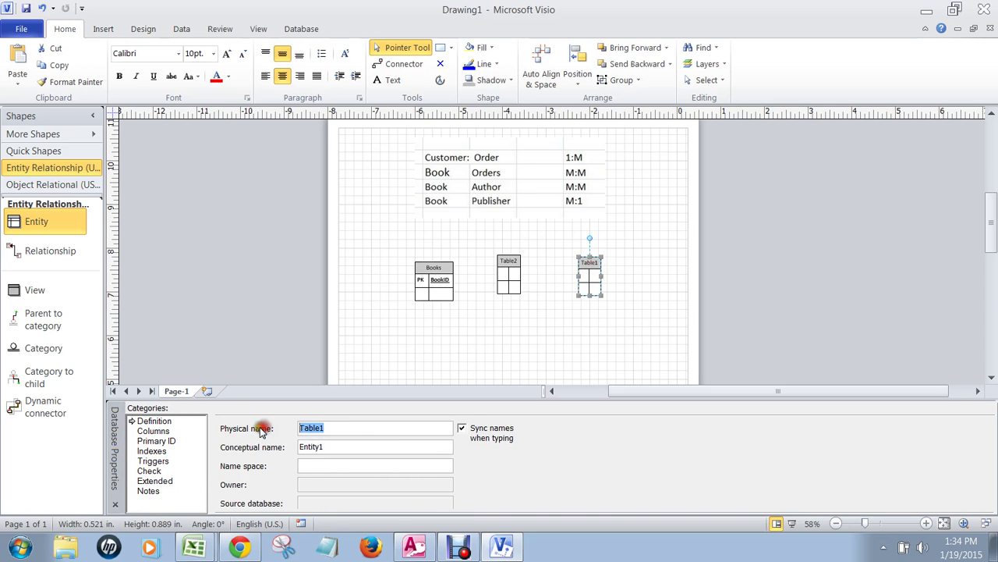
type("Order")
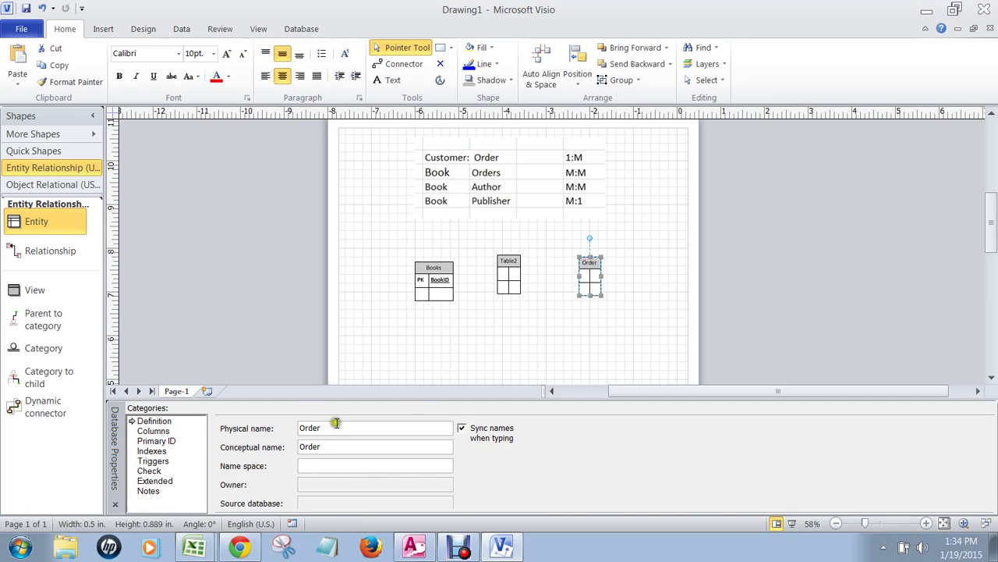
left_click(465, 342)
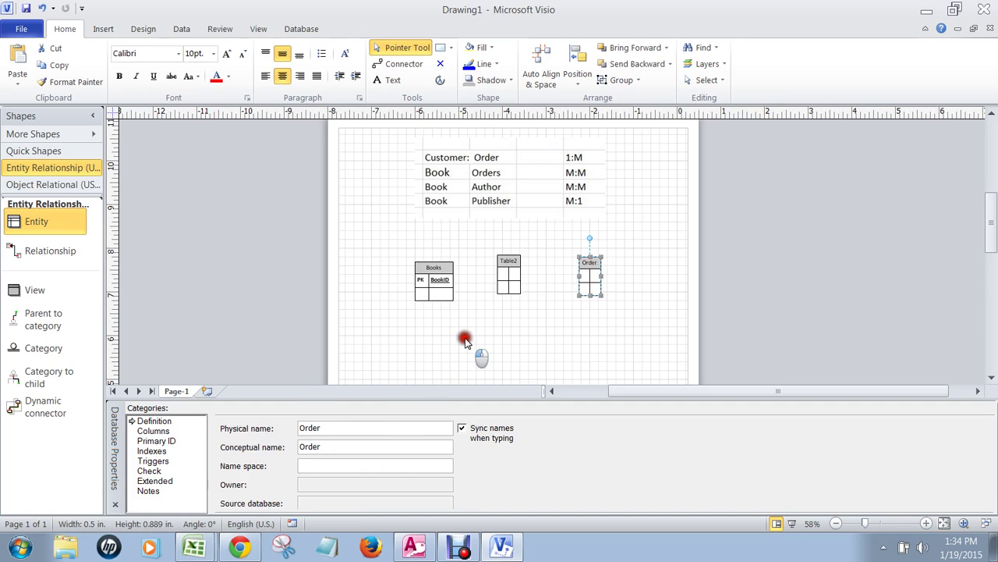
Step: Add an OrderID column to the Order entity and make it the primary key
left_click(165, 431)
left_click(262, 446)
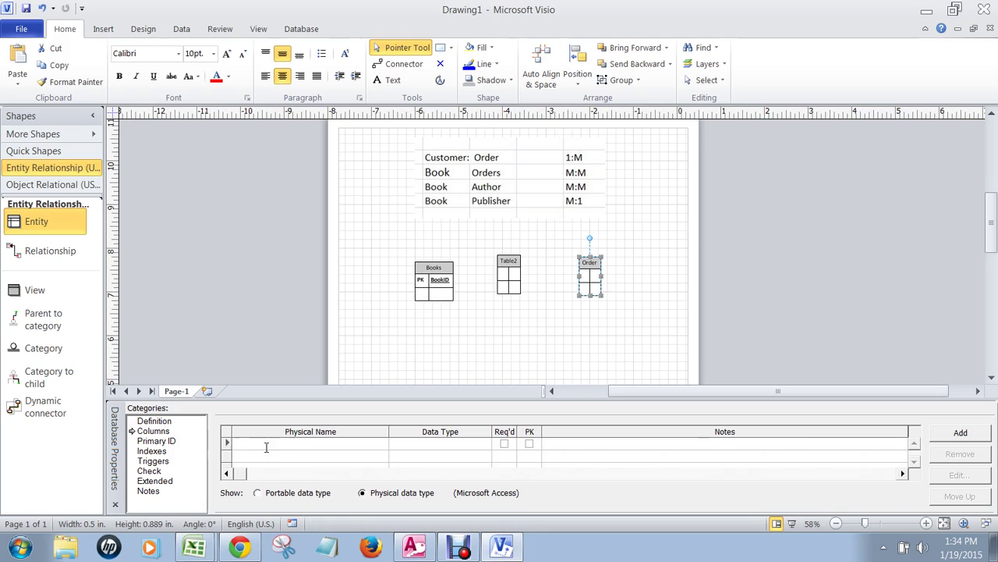
key("Return")
type("er")
key("Return")
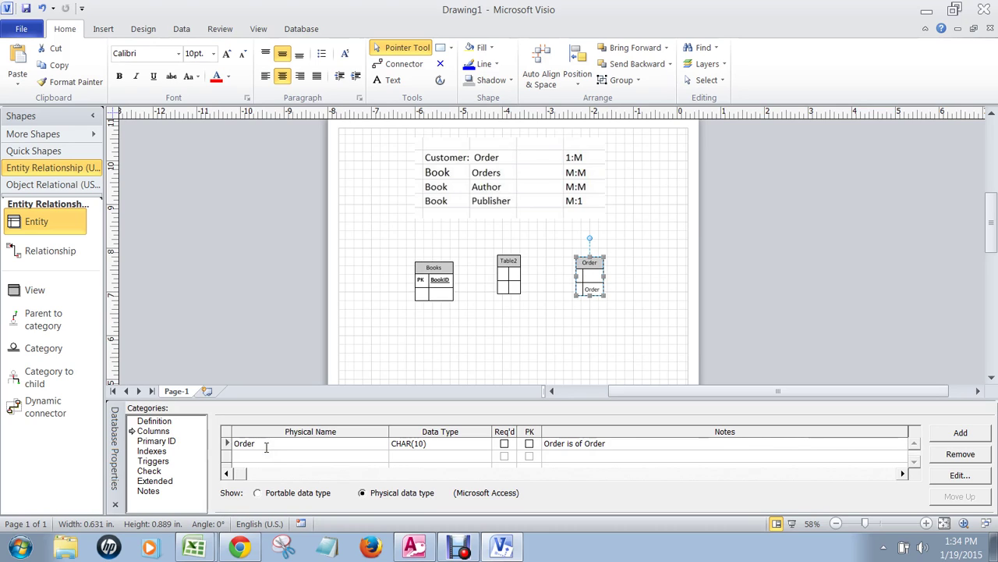
key("Return")
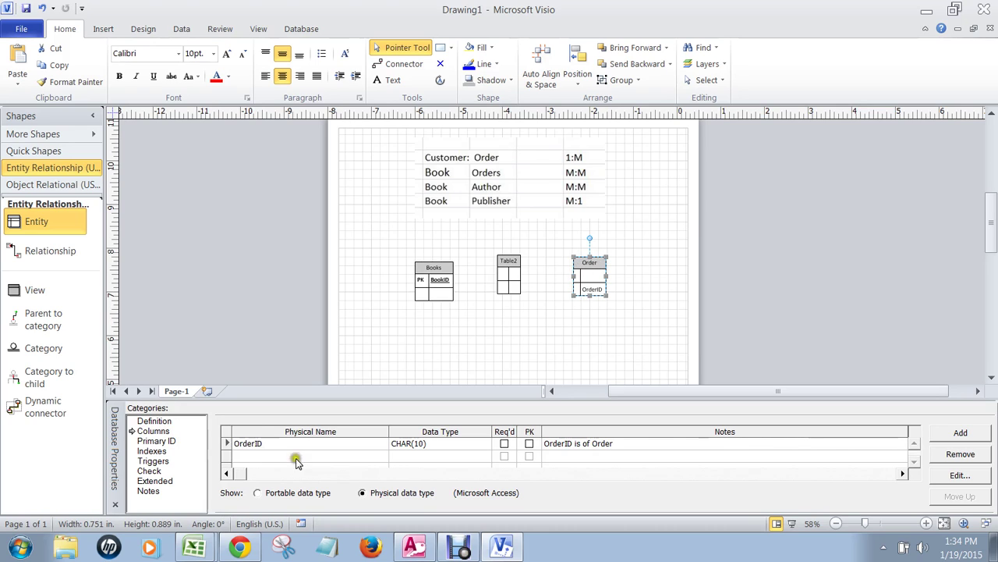
left_click(529, 443)
Step: Line up the middle entity with Books and name it BookOrder
left_click(511, 265)
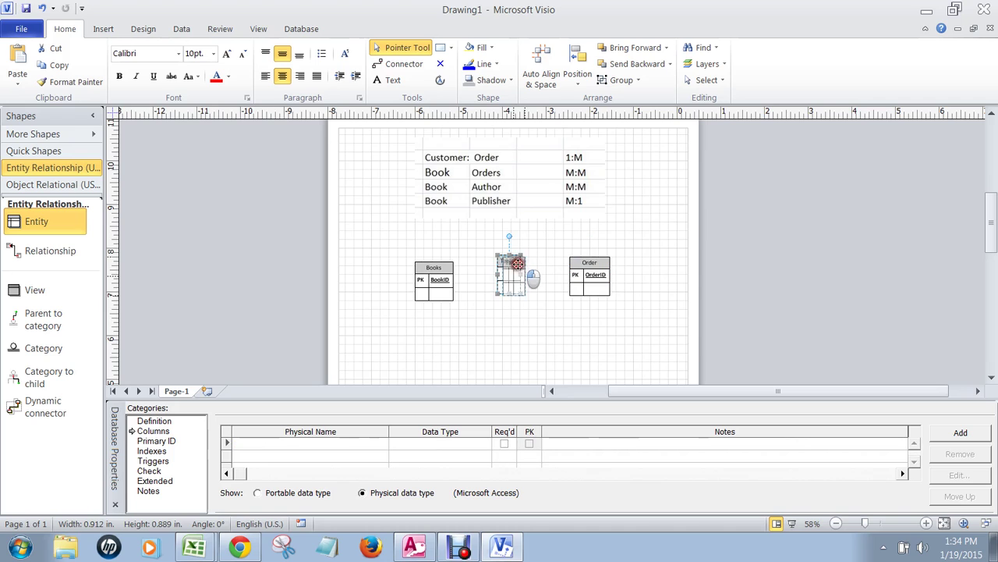
left_click_drag(512, 259, 517, 266)
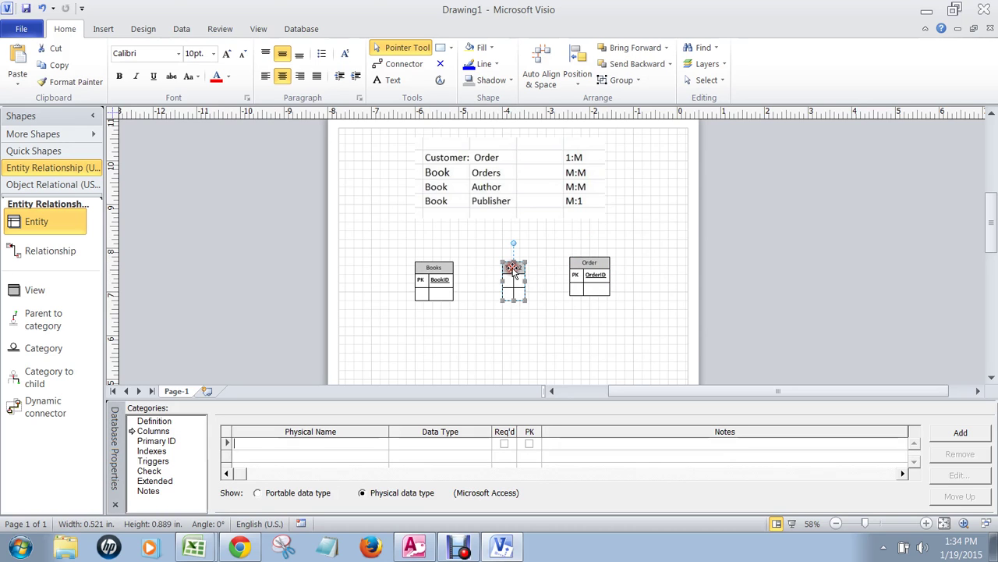
left_click(147, 421)
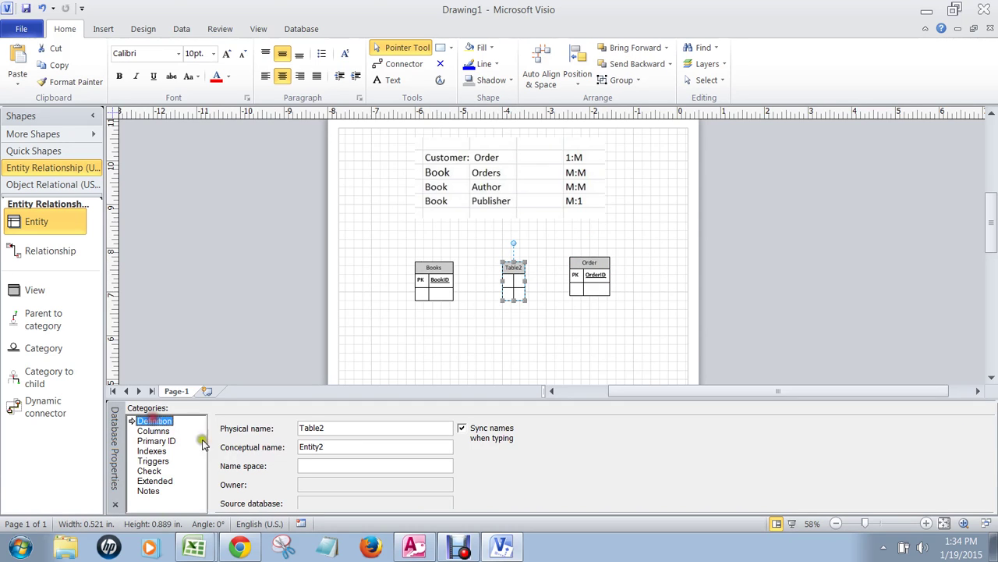
double_click(349, 427)
key("BackSpace")
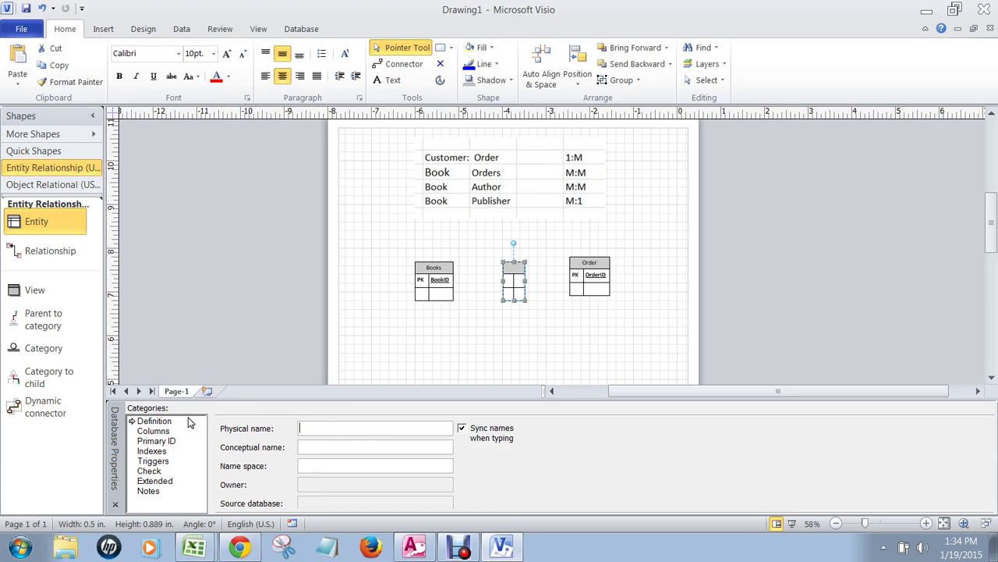
type("BookORDEr")
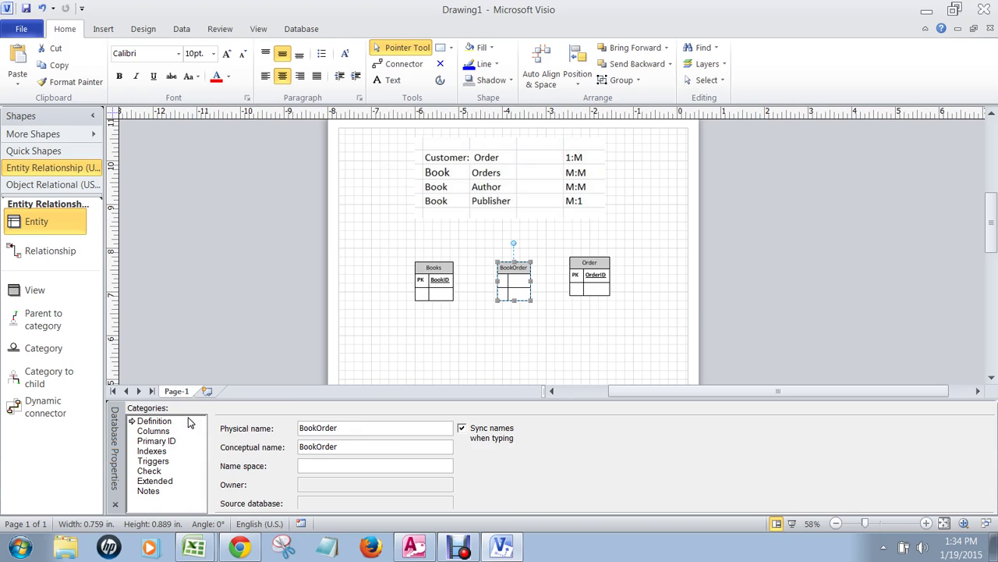
left_click(508, 345)
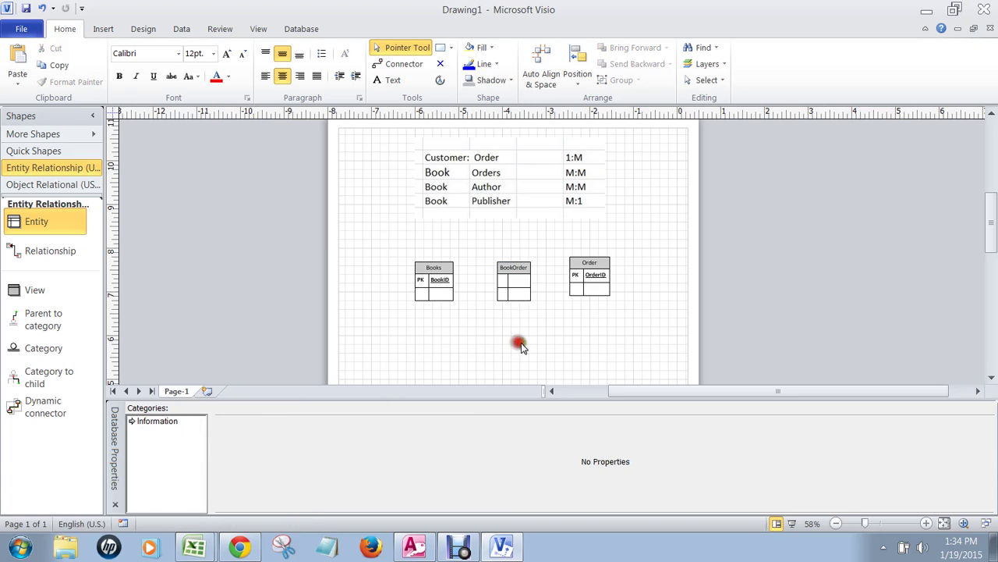
Step: Shift the BookOrder entity slightly up and left between Books and Order
left_click(513, 270)
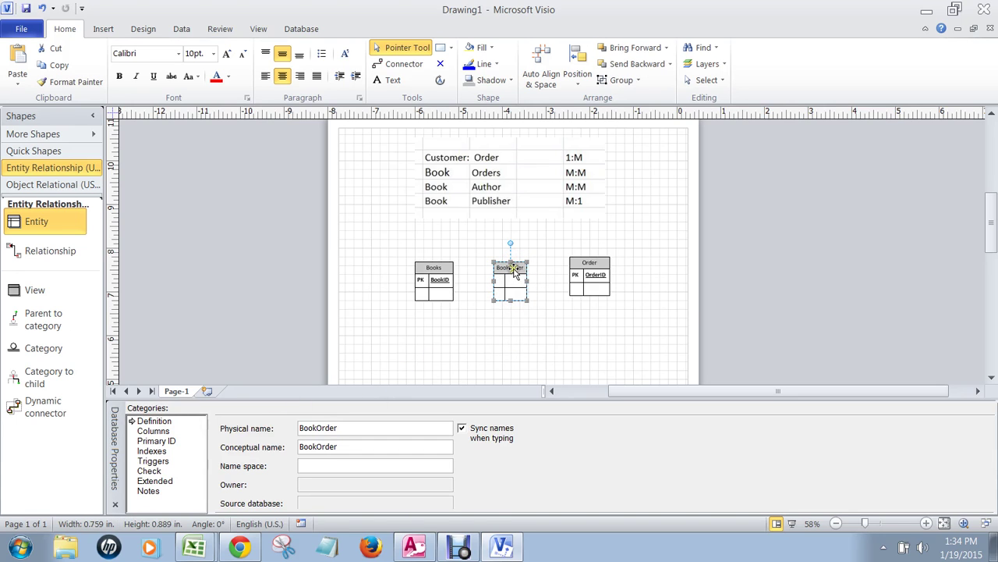
left_click_drag(513, 270, 514, 262)
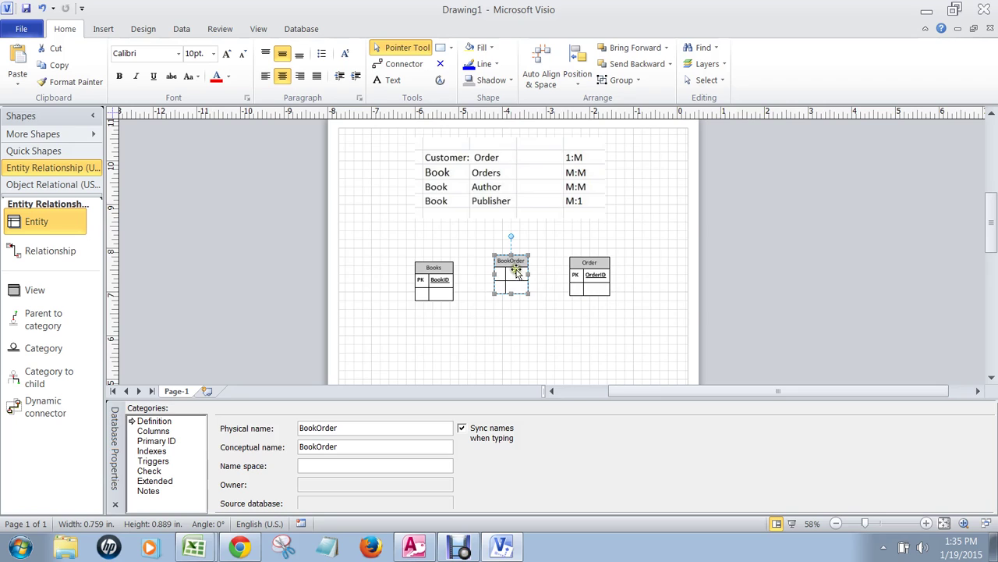
key("Escape")
left_click(514, 267)
Step: Add a relationship with Books as the parent and BookOrder as the child
left_click_drag(57, 256, 386, 325)
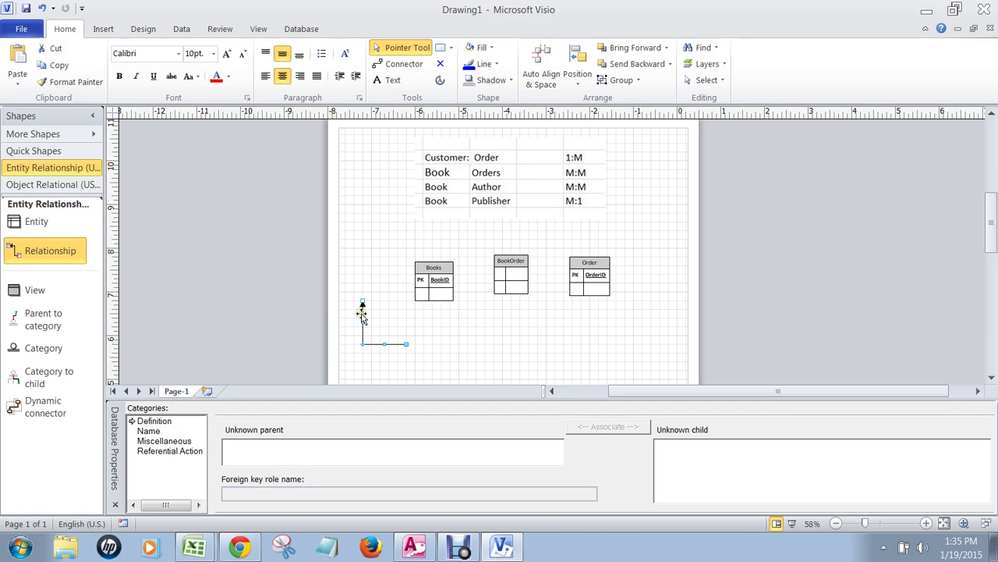
left_click_drag(361, 313, 436, 298)
left_click_drag(478, 325, 512, 282)
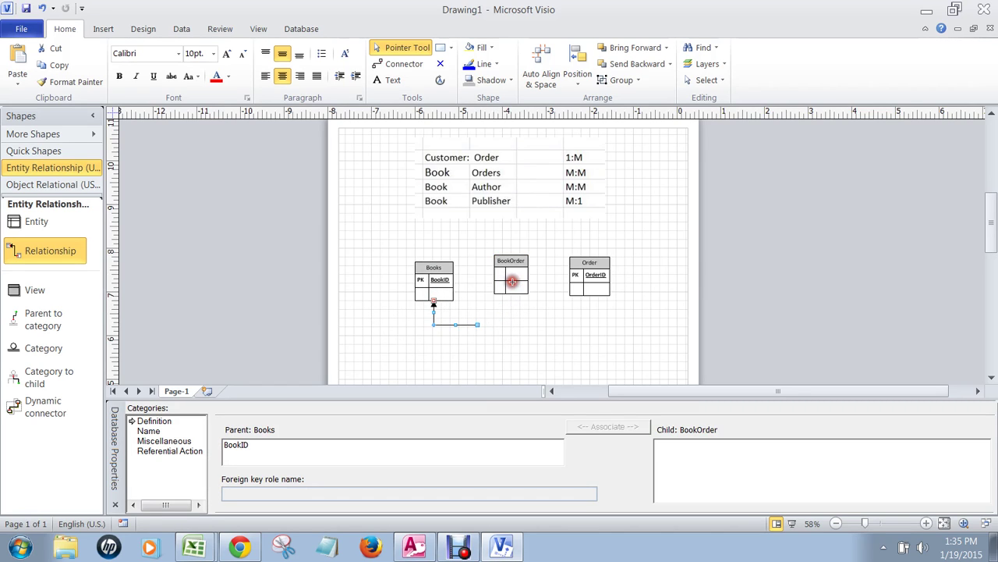
left_click(507, 330)
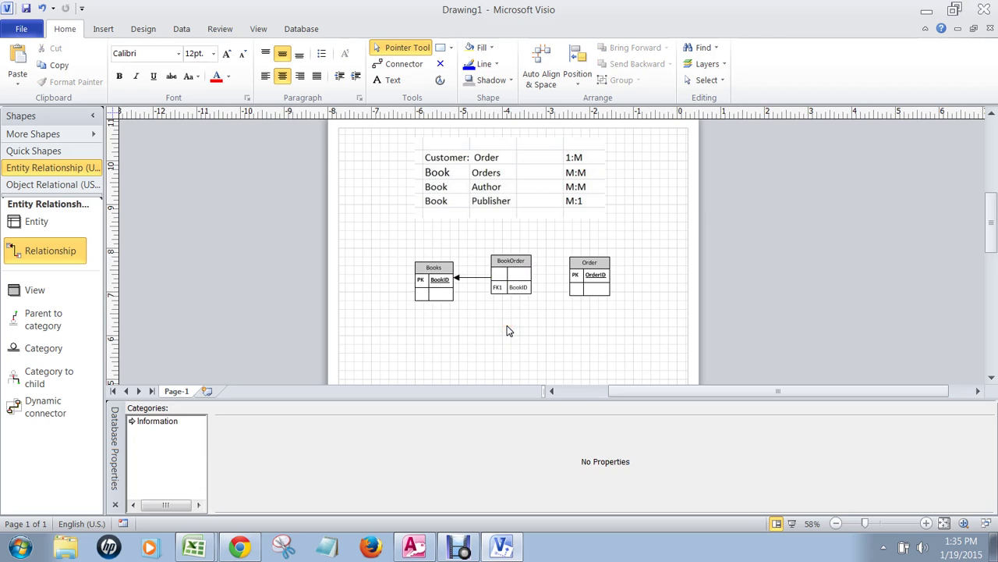
Step: Add a relationship with Order as the parent and BookOrder as the child
left_click(521, 279)
left_click_drag(34, 261, 575, 339)
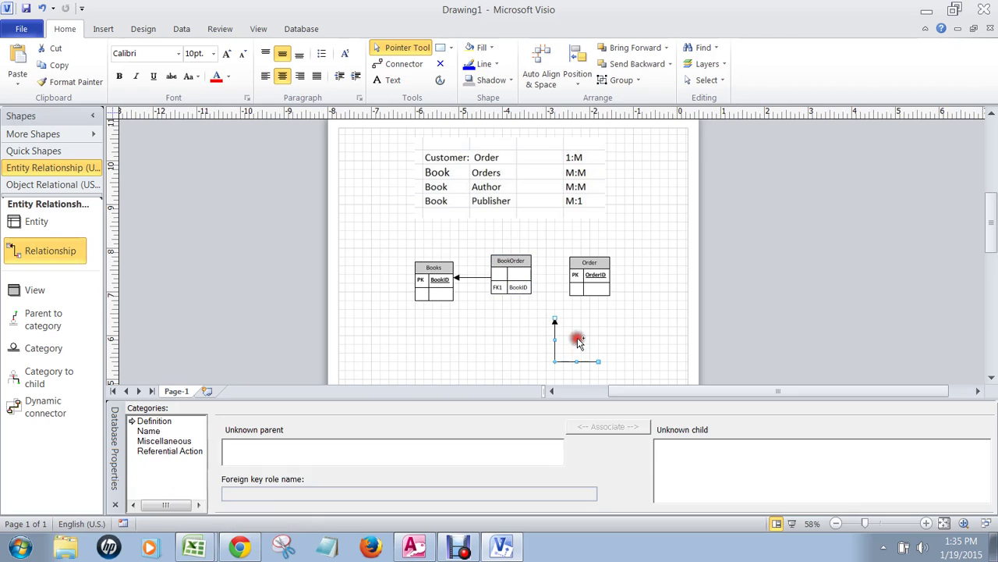
left_click(554, 323)
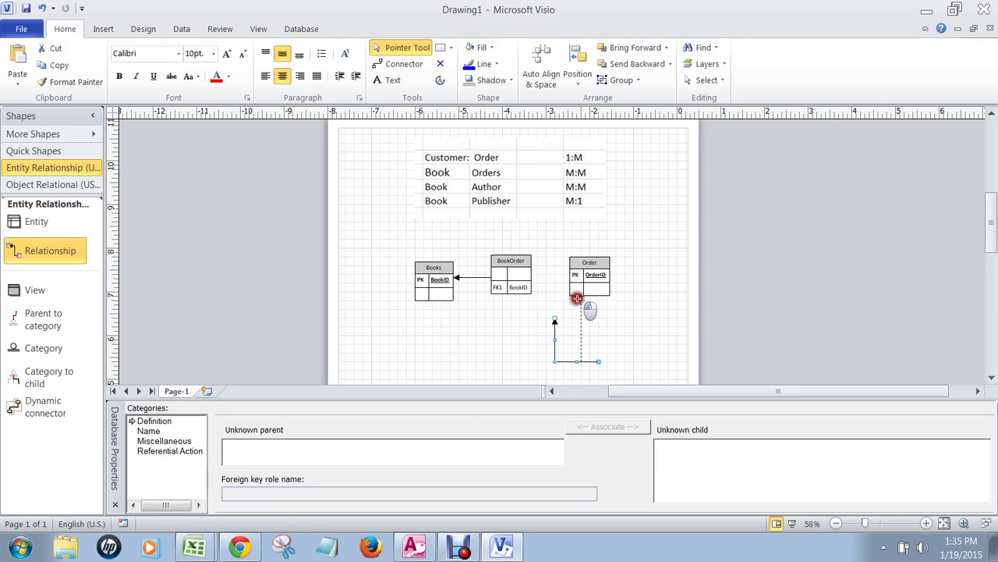
left_click_drag(577, 298, 587, 285)
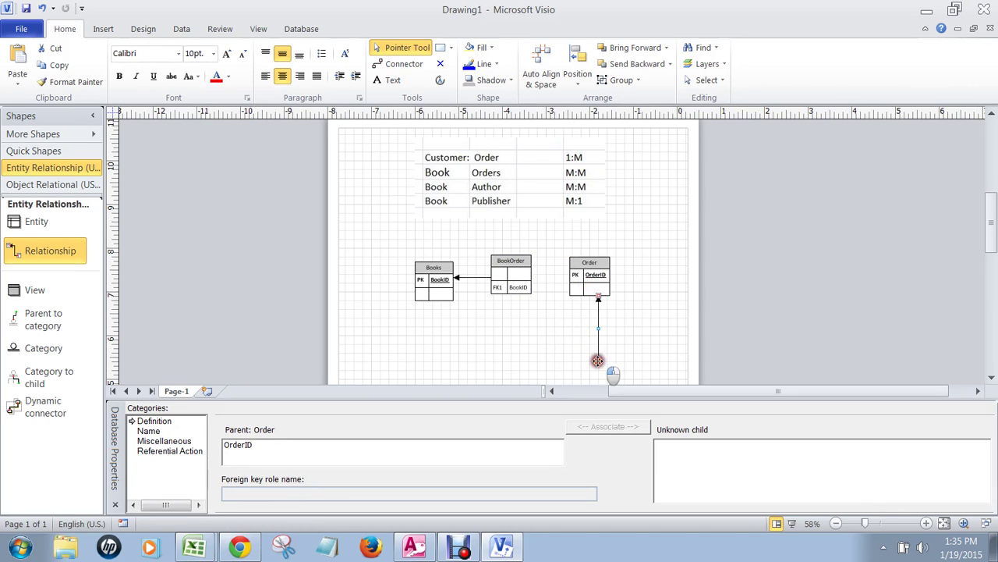
left_click_drag(597, 360, 512, 279)
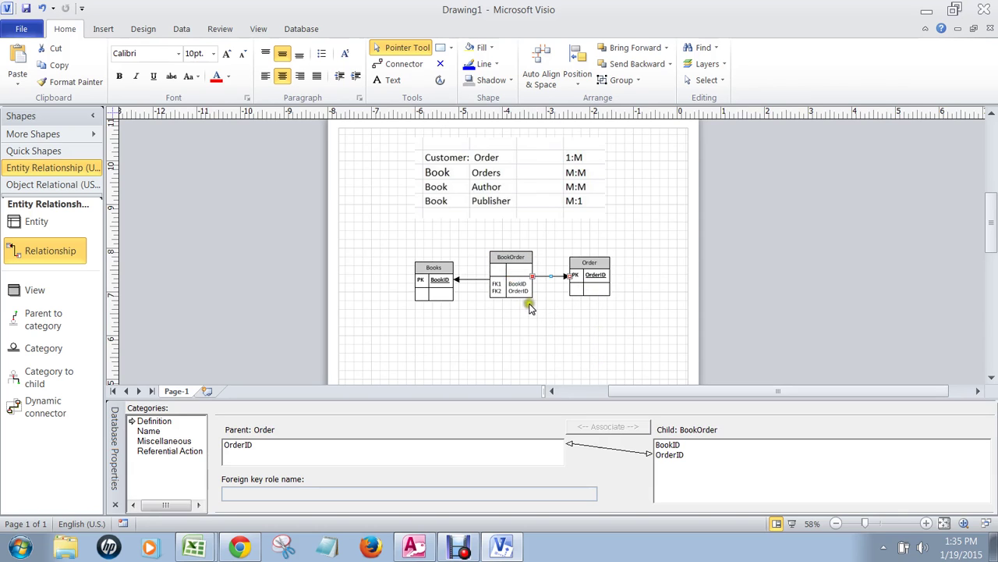
left_click(532, 310)
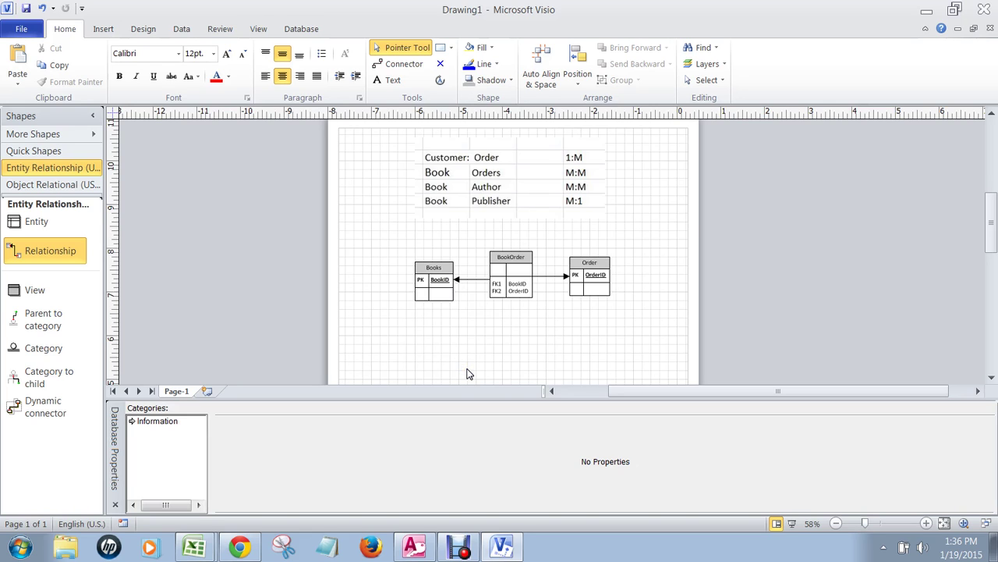
Step: Make BookID and OrderID together the composite primary key of the BookOrder entity
left_click(511, 265)
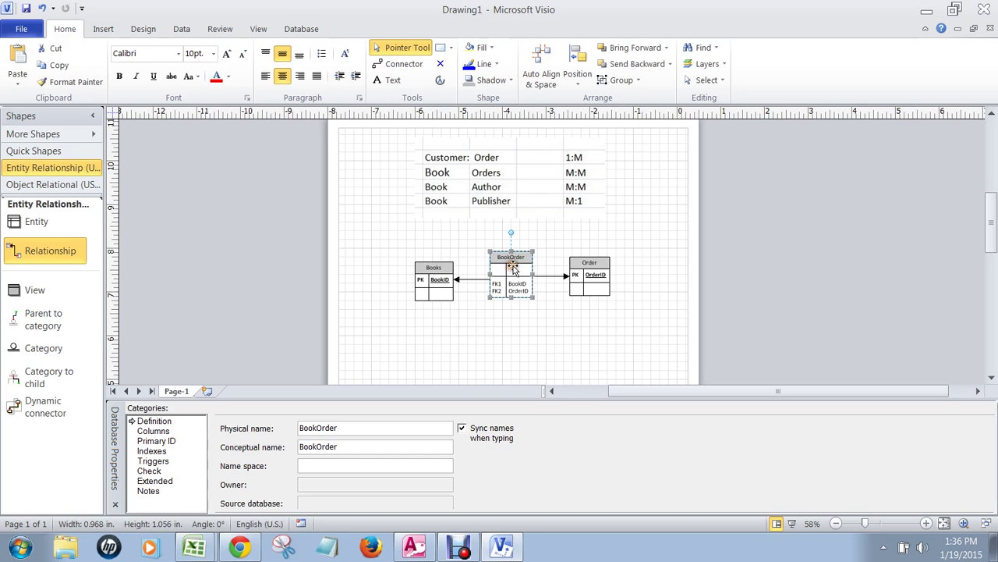
left_click(153, 430)
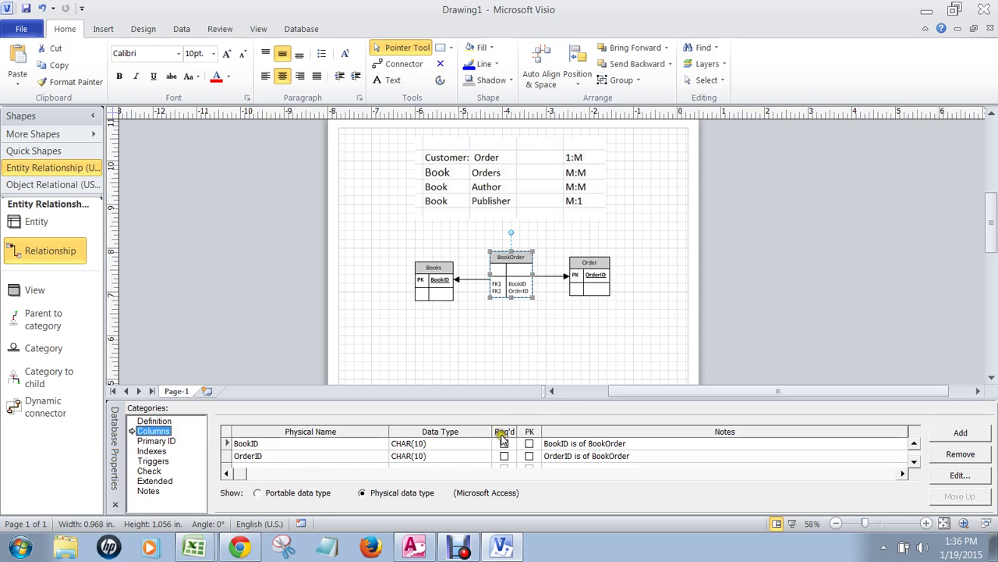
left_click(529, 443)
left_click(529, 456)
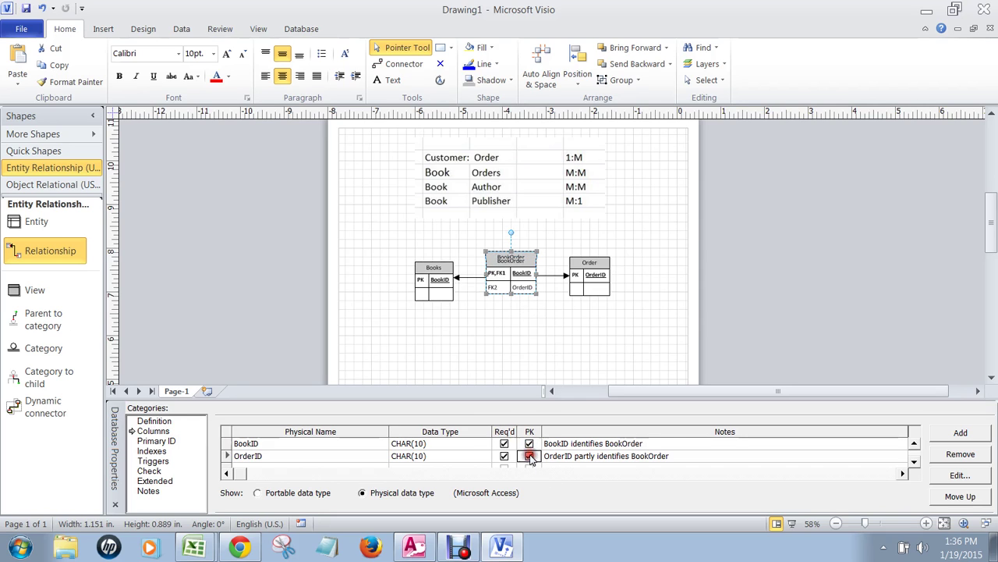
left_click(555, 343)
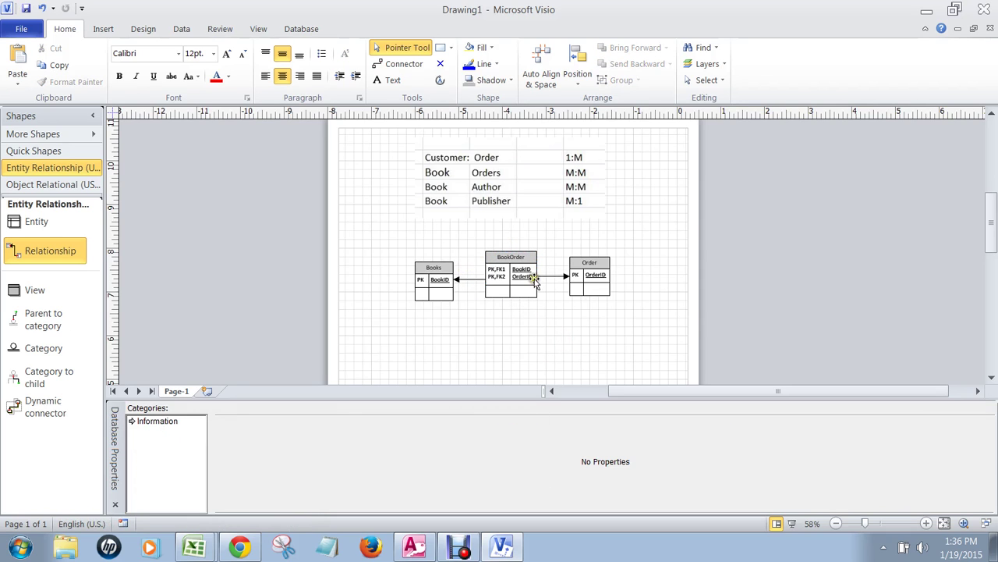
Step: Examine the keys and relationships of Books, BookOrder and Order up close and compare them with the cardinality table above
left_click(926, 524)
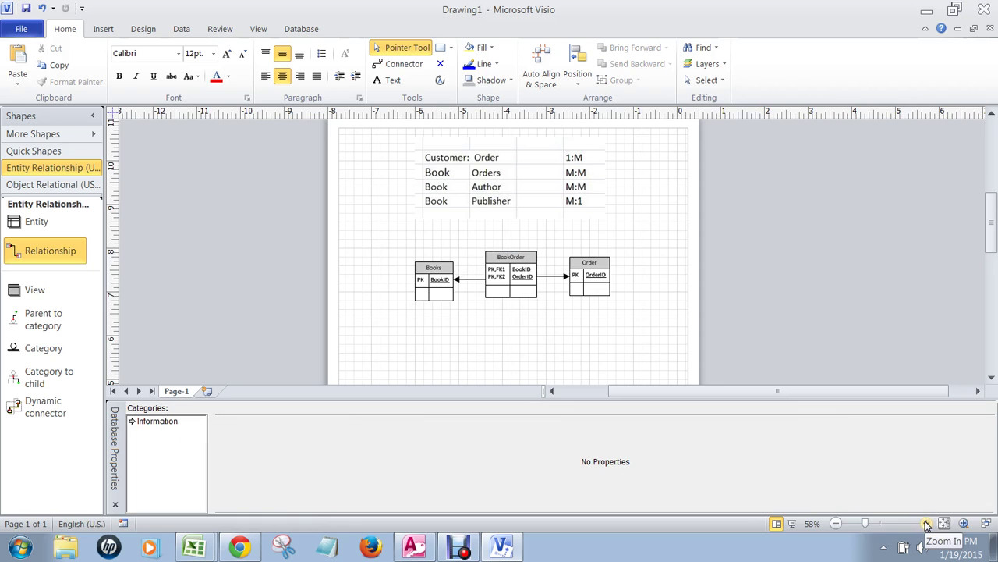
left_click(926, 524)
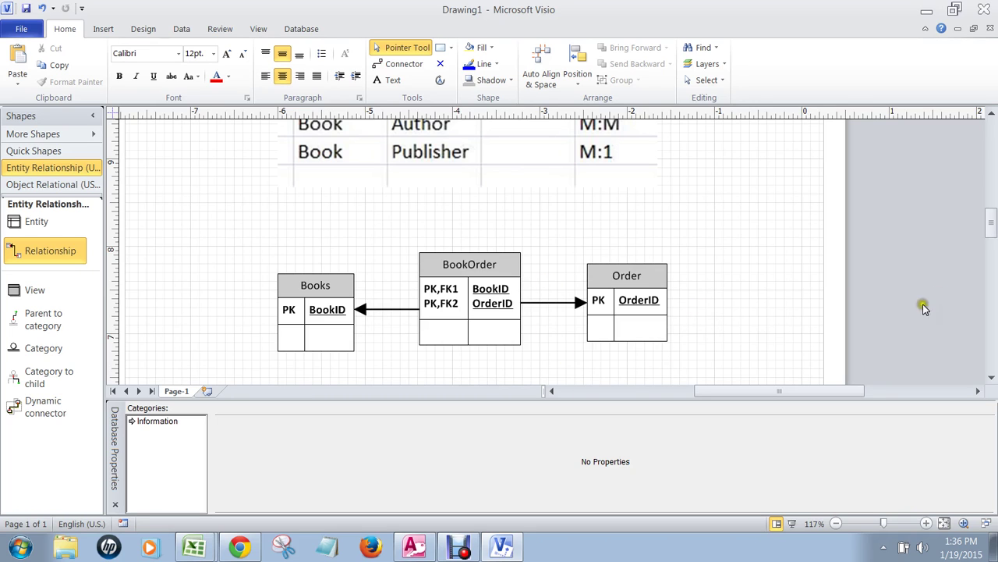
left_click_drag(987, 221, 989, 209)
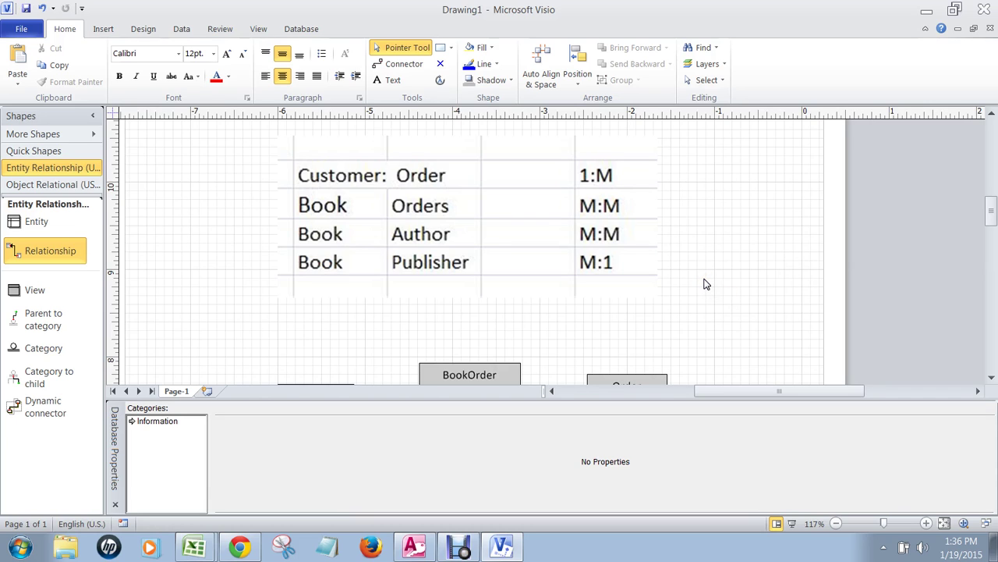
scroll(705, 284, "down", 1)
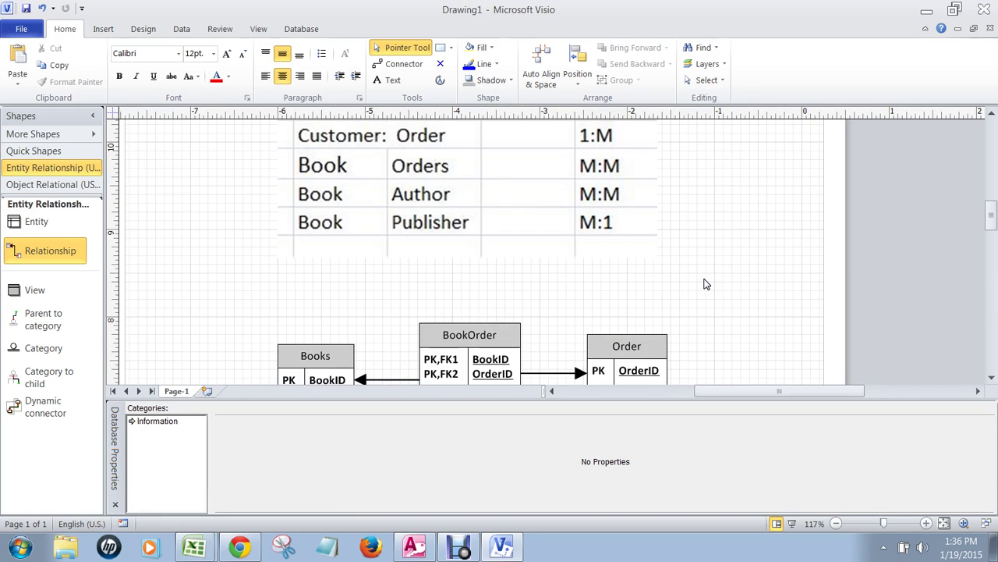
scroll(704, 284, "down", 1)
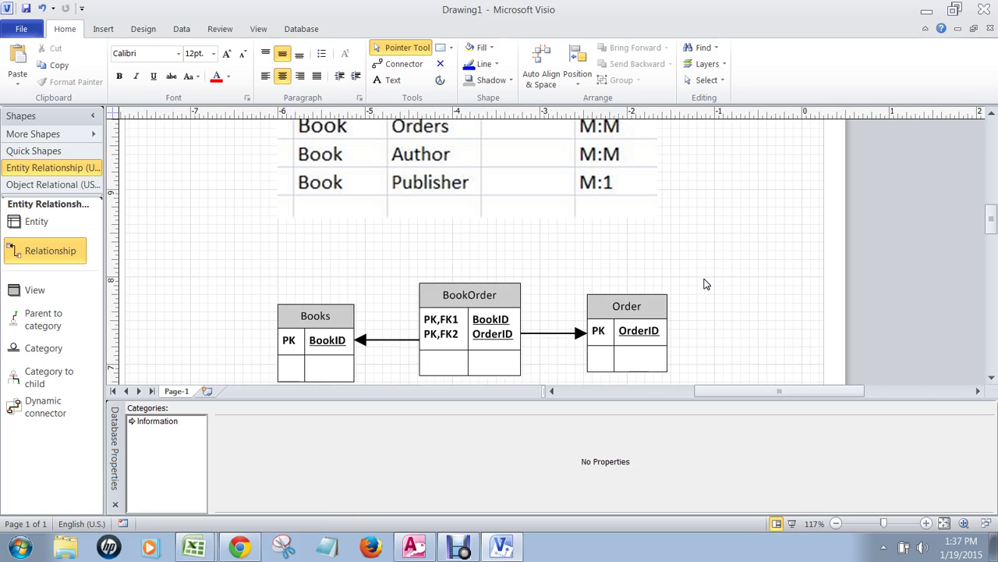
scroll(704, 284, "down", 3)
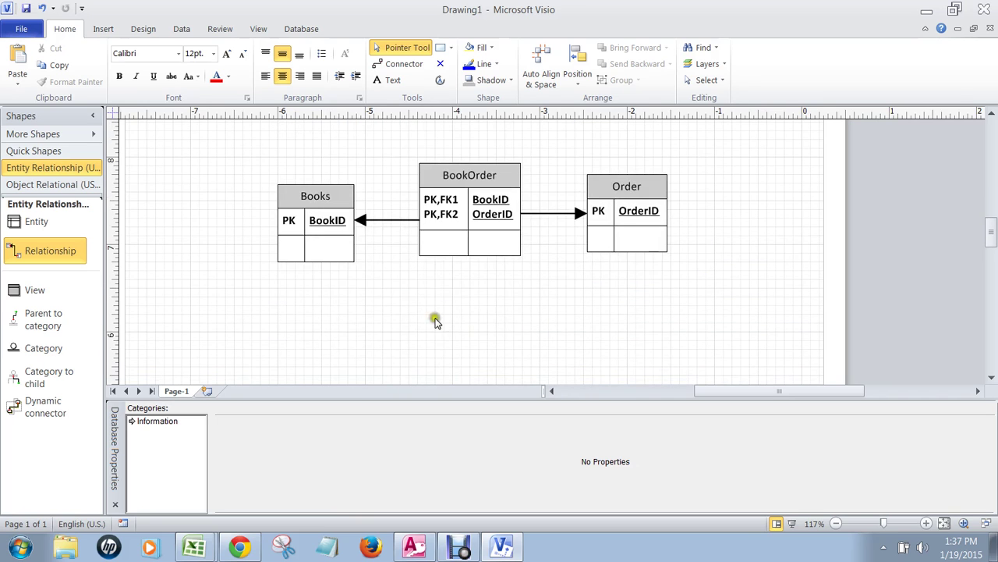